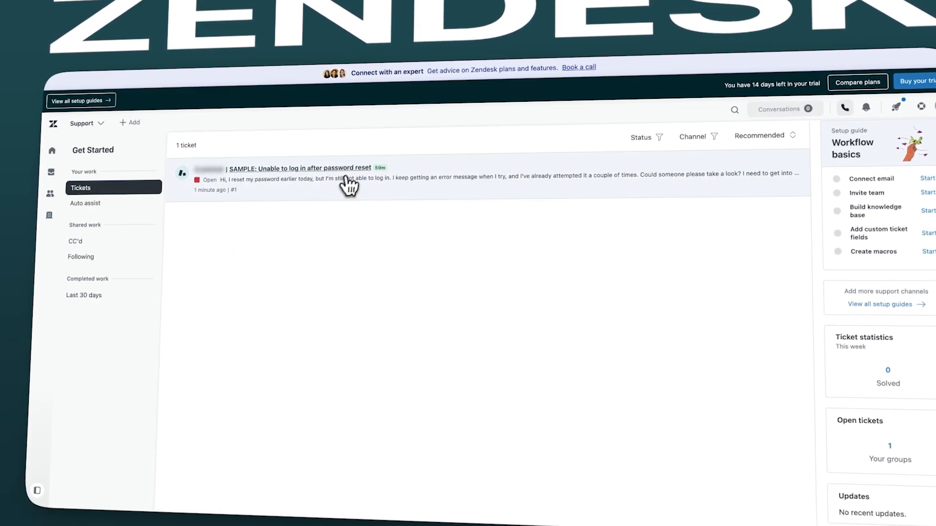
click(345, 184)
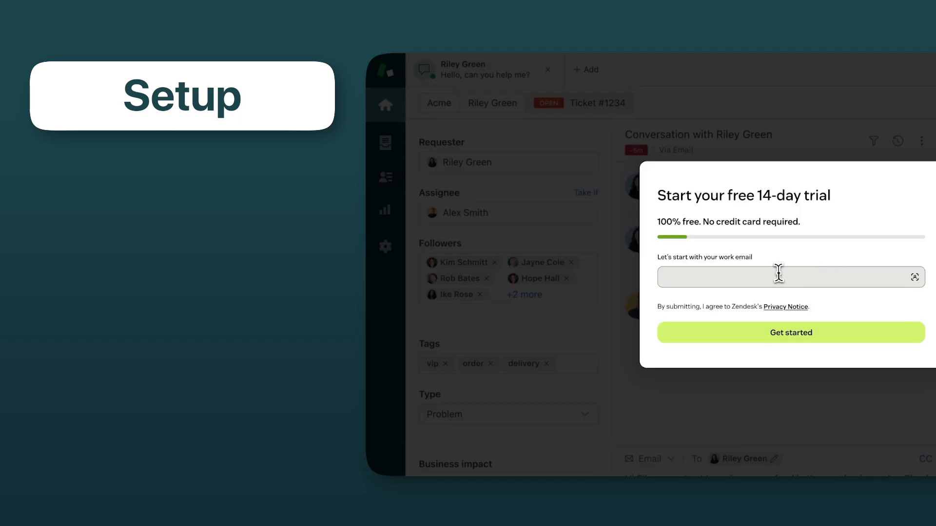
click(785, 274)
key(Return)
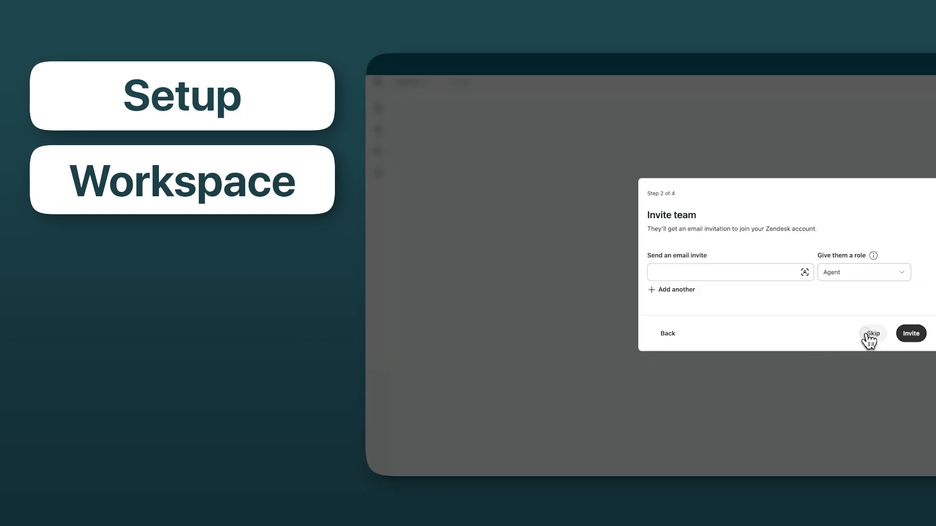
click(870, 334)
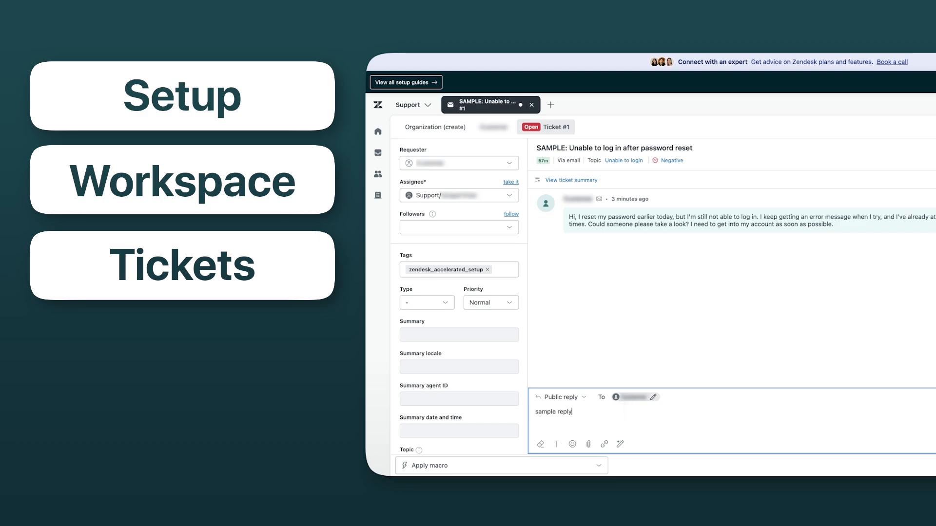
click(605, 465)
click(447, 303)
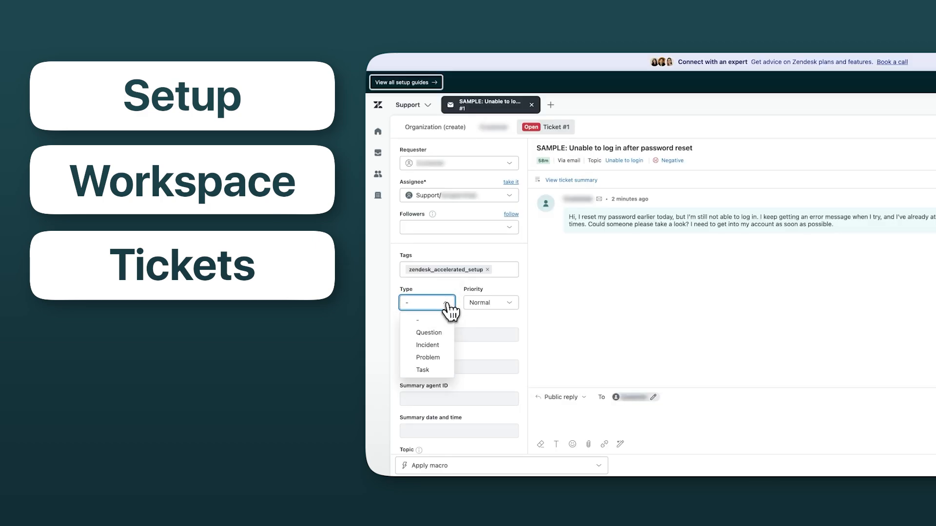
click(379, 175)
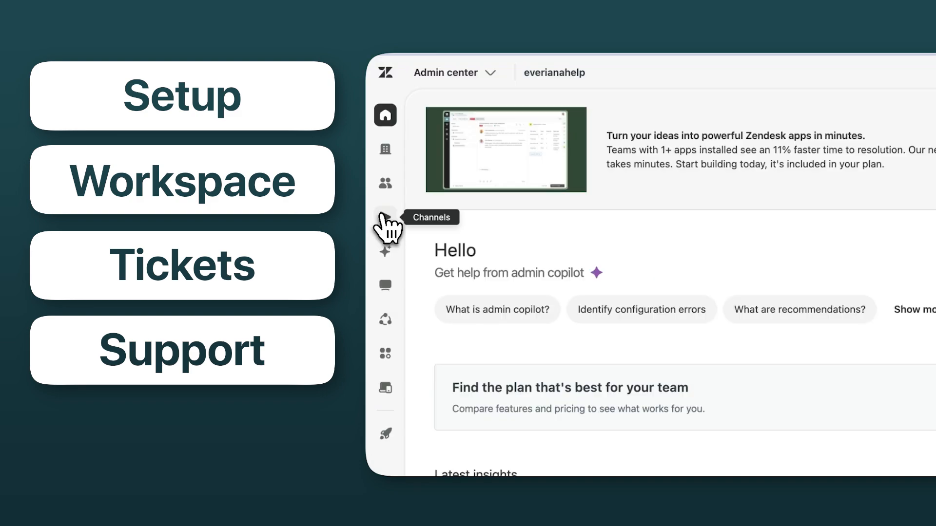
click(383, 219)
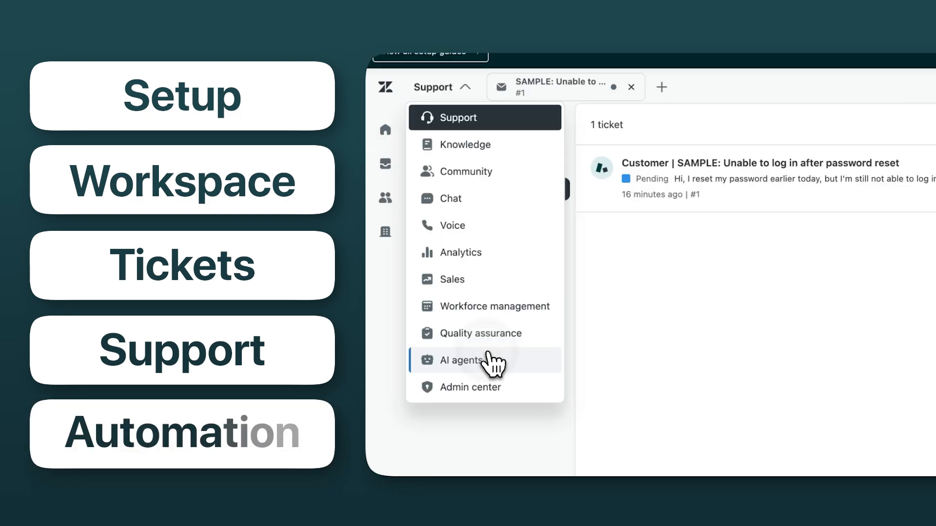
Open AI agents, start building an AI agent and select everiana as its brand and knowledge base.
click(487, 359)
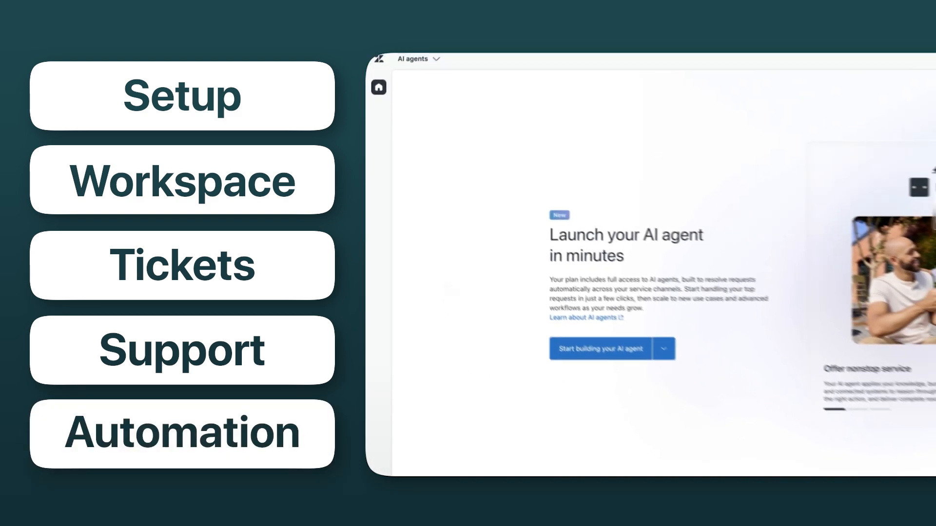
click(576, 341)
click(587, 369)
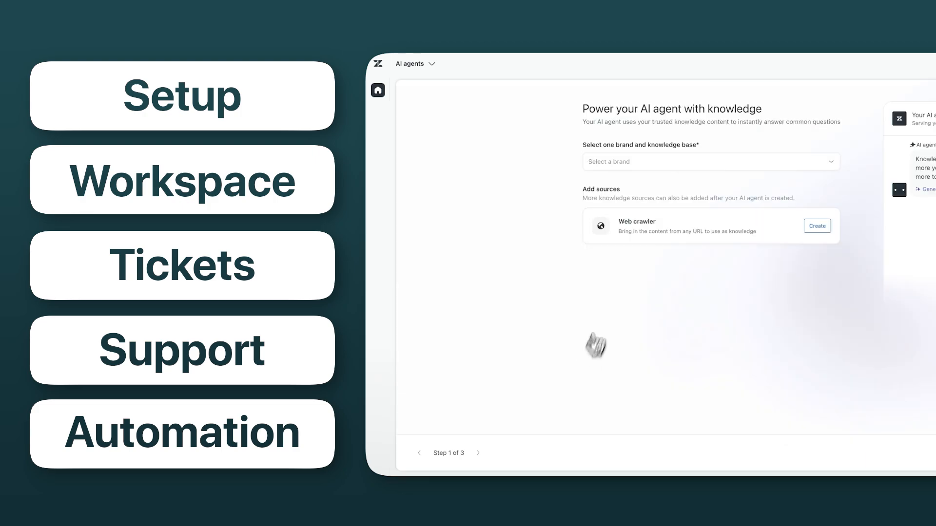
click(660, 167)
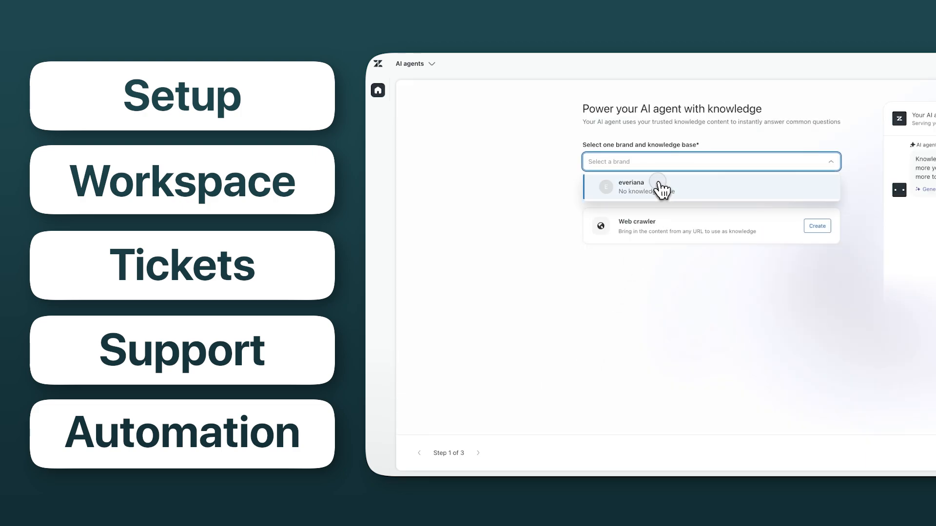
click(661, 189)
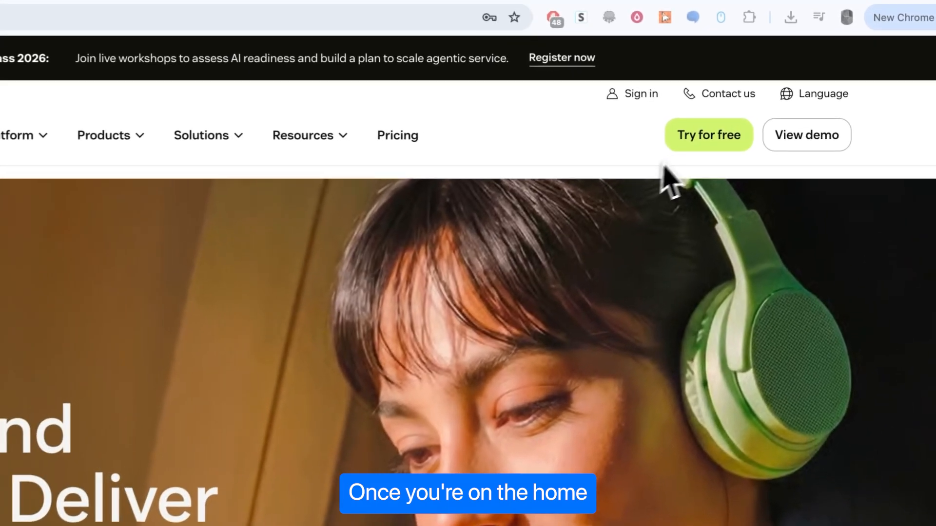
Start the free trial registration from the Zendesk home page and submit the work email.
click(688, 145)
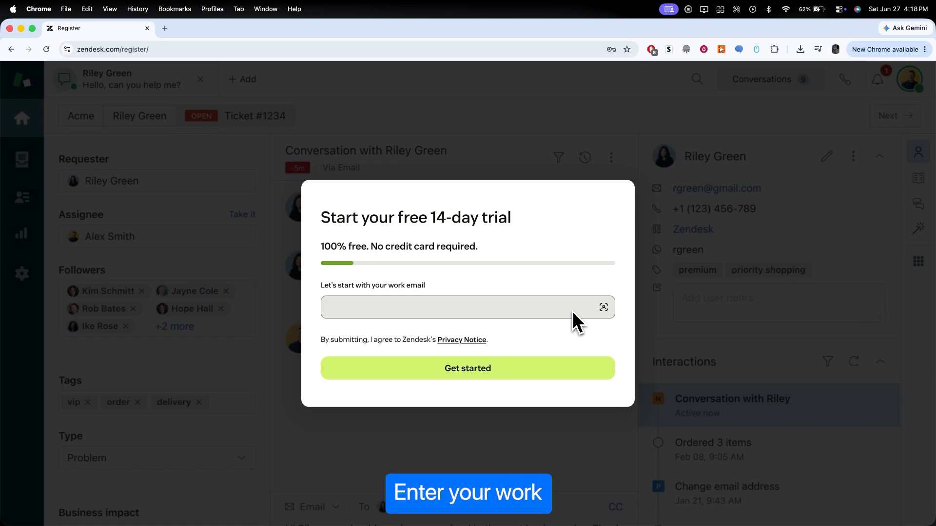
click(458, 306)
key(Return)
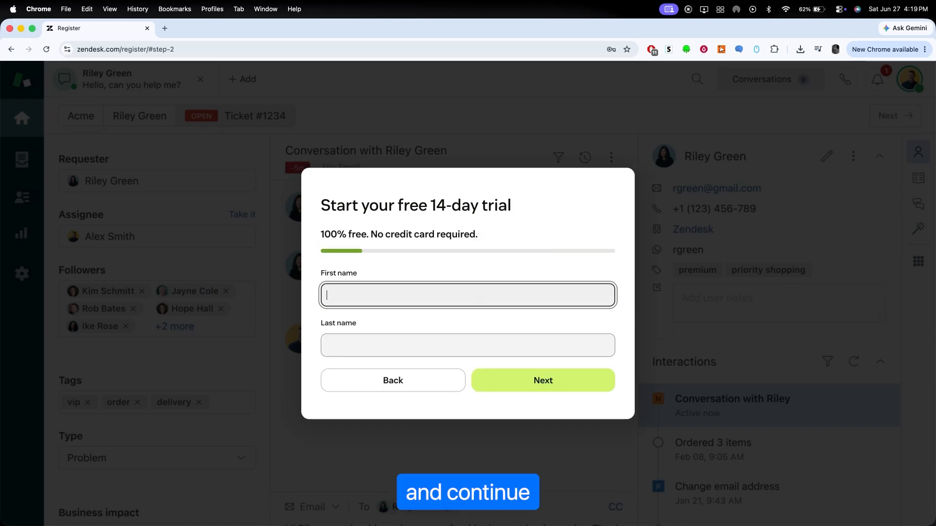
Fill in the first and last name in the trial registration and submit the phone number.
key(Tab)
text(k)
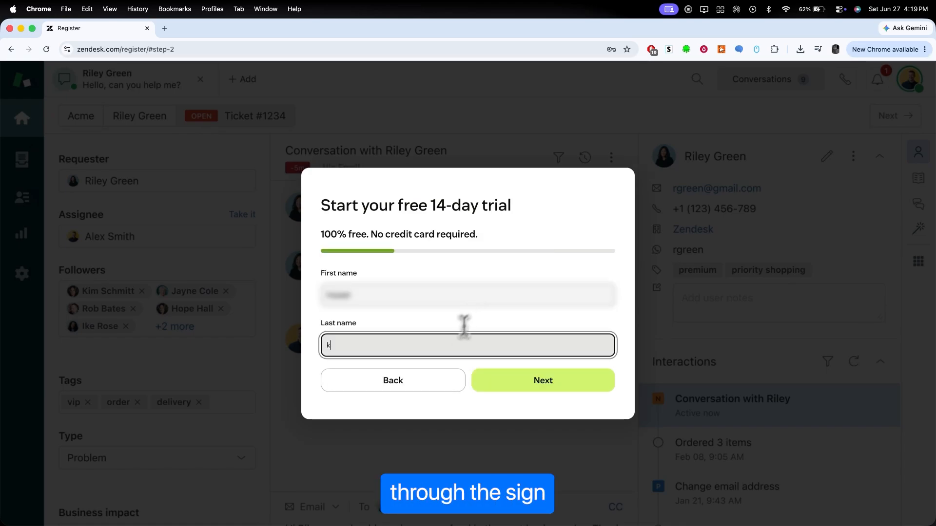
text(han)
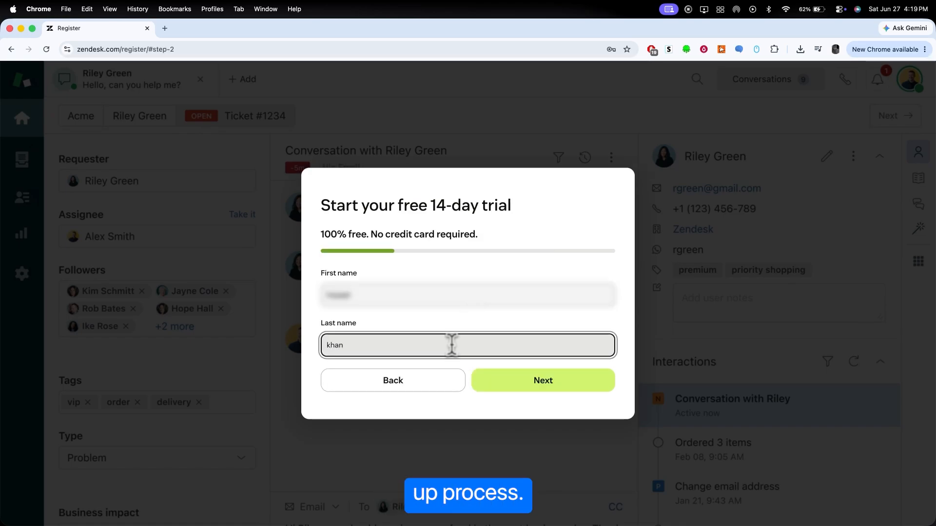
key(Return)
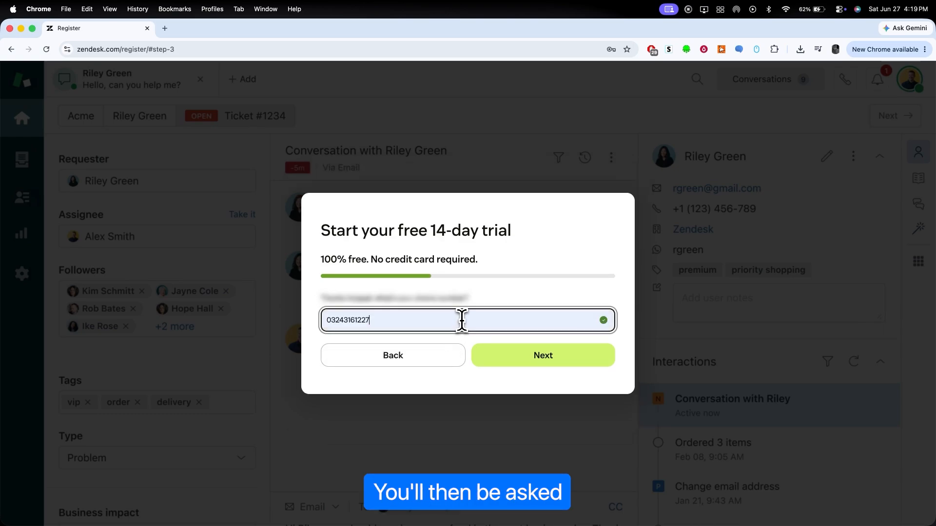
click(507, 359)
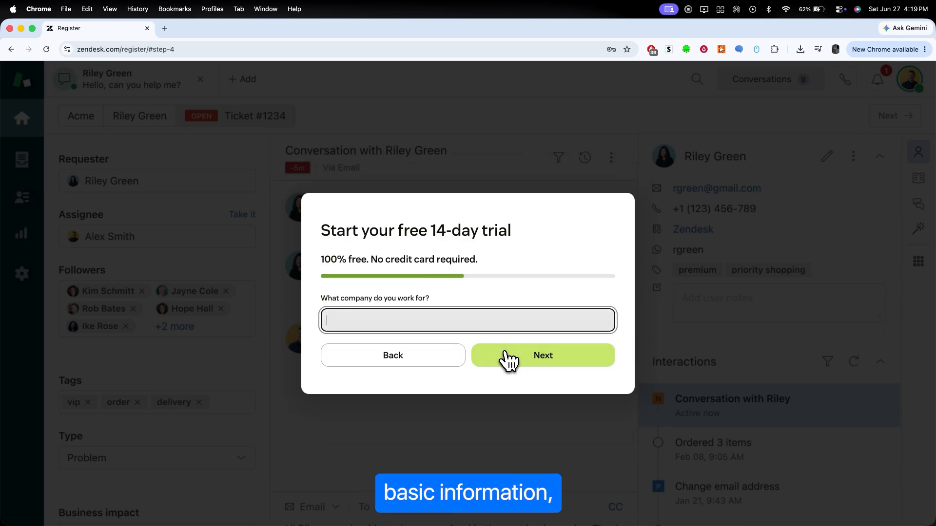
Submit everiana as the company, owner as the job title and 1-9 as the number of employees.
click(508, 357)
text(o)
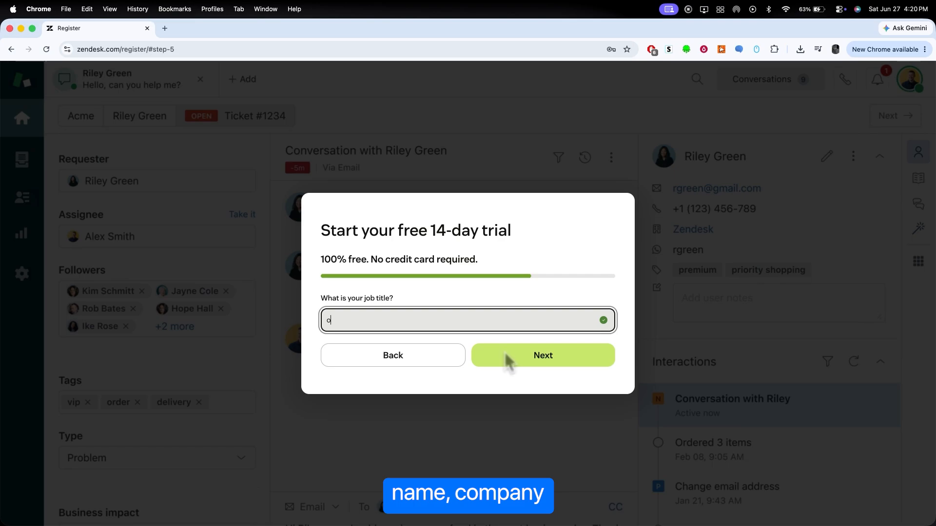
text(wner)
click(505, 355)
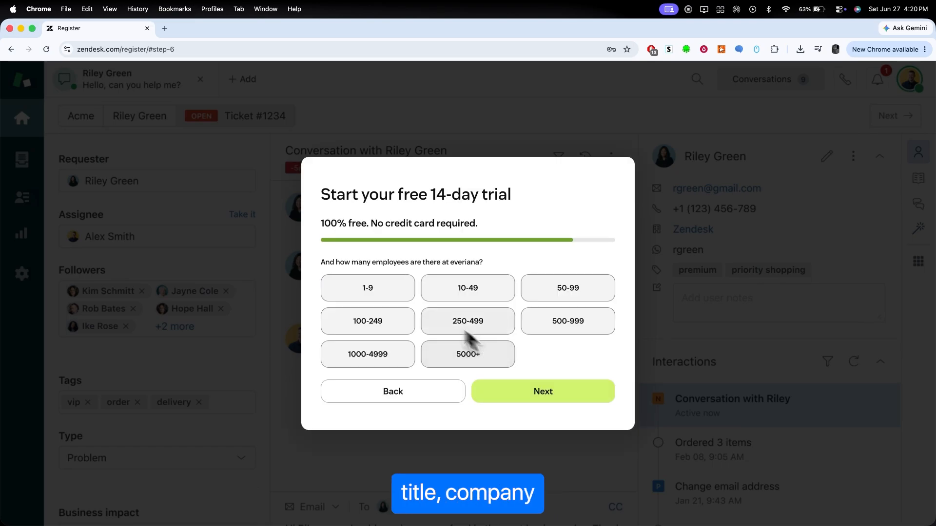
click(401, 295)
click(511, 391)
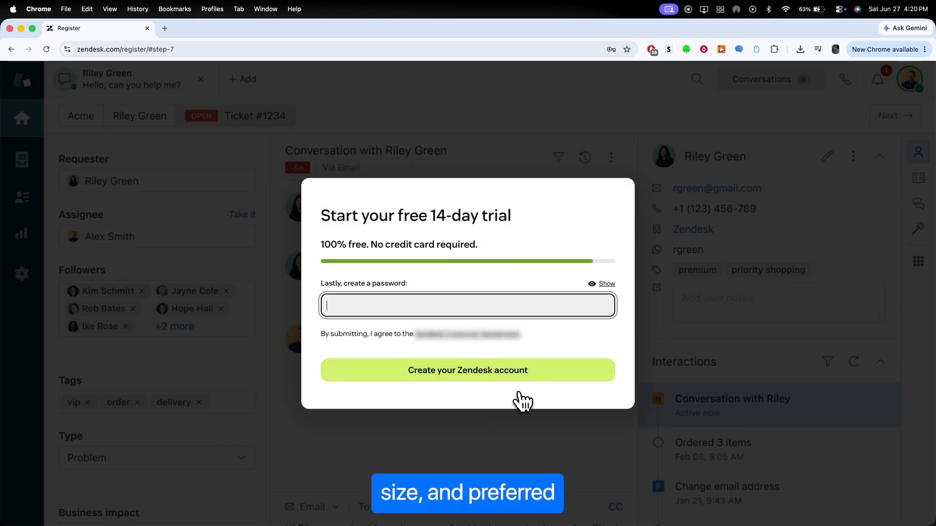
Create the Zendesk account with the account password and verify the email address from the Zendesk message in Gmail.
key(super+v)
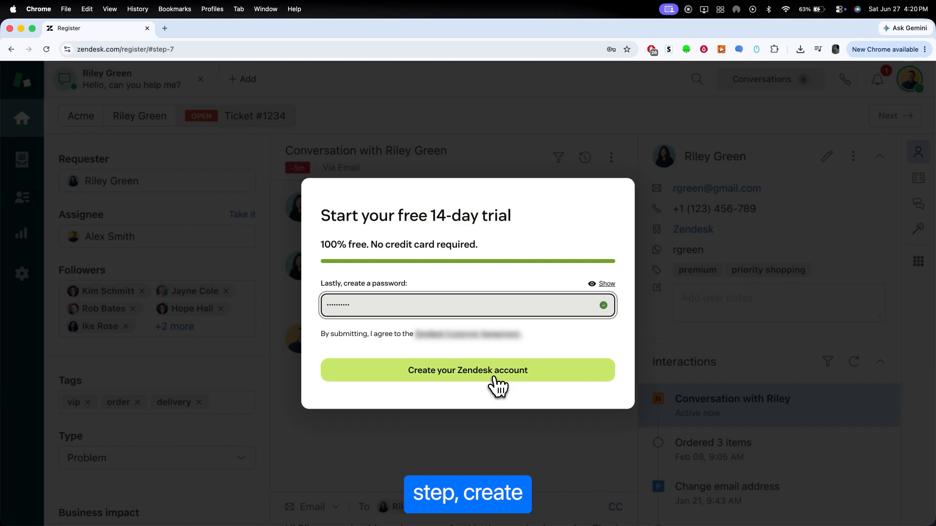
click(497, 383)
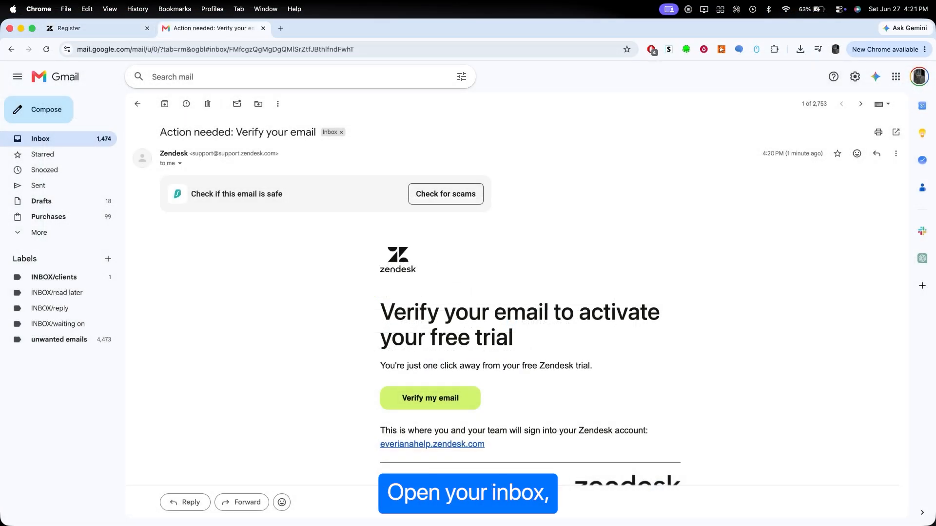
click(429, 397)
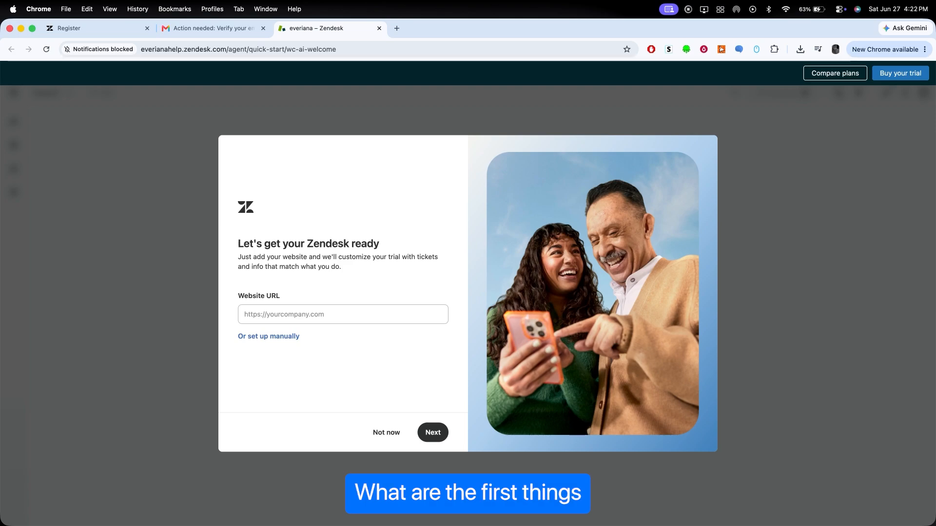
Skip the website, team invitation and support email setup, and proceed to solving the test ticket.
click(389, 434)
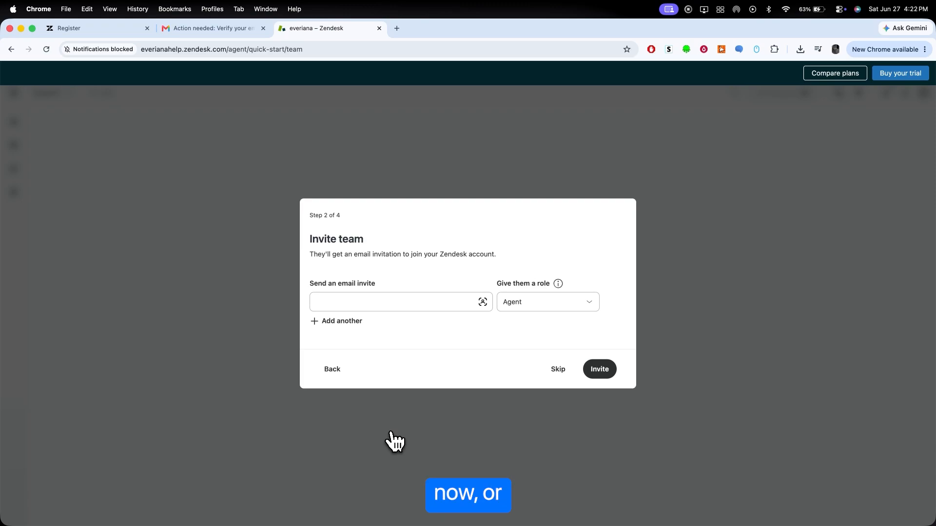
click(557, 372)
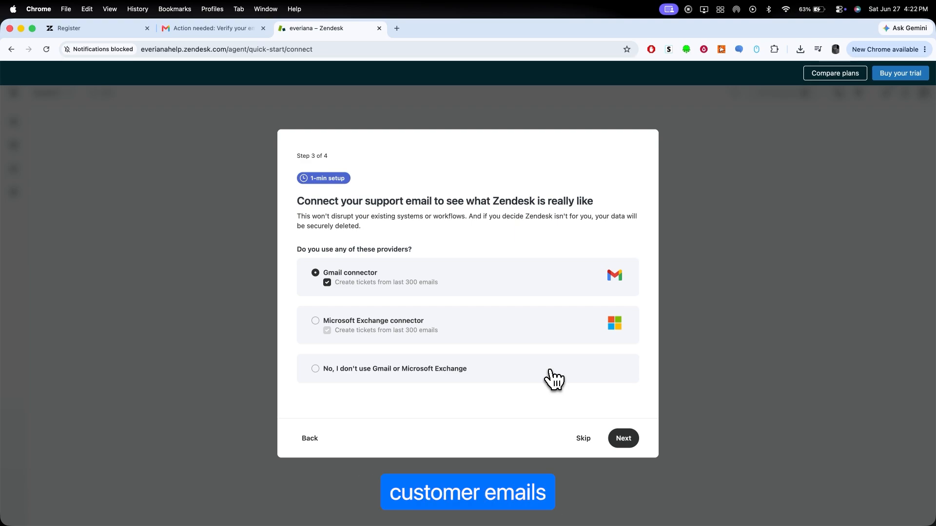
click(573, 441)
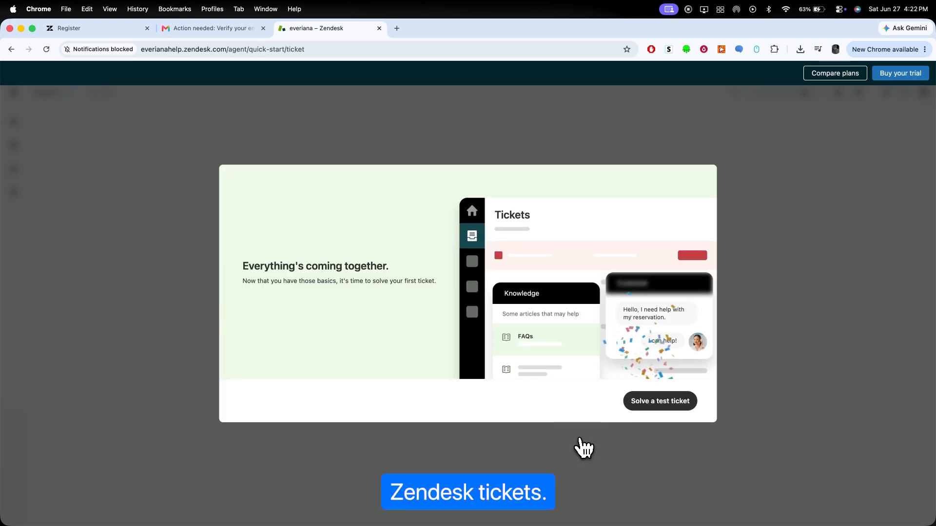
click(644, 413)
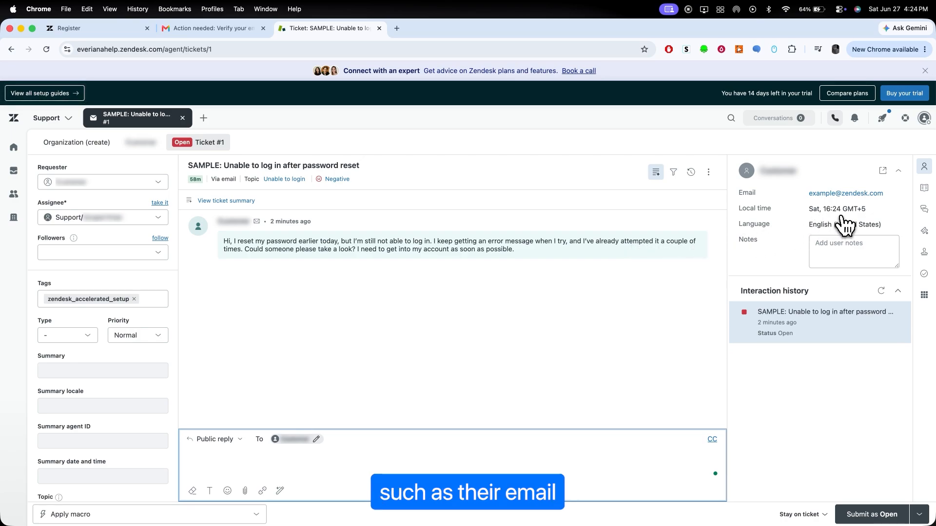
Examine the customer details and the available Type and Priority options of the sample password reset ticket.
mouse_move(742, 317)
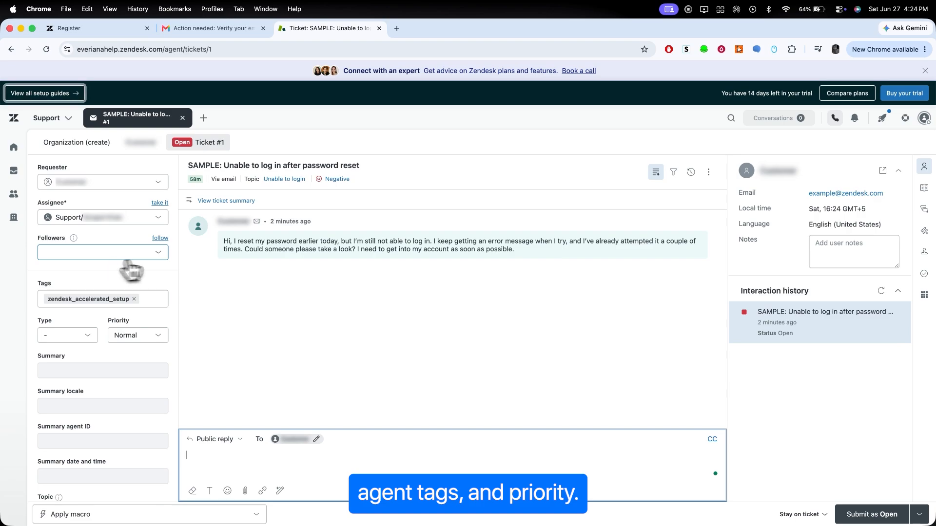
mouse_move(771, 329)
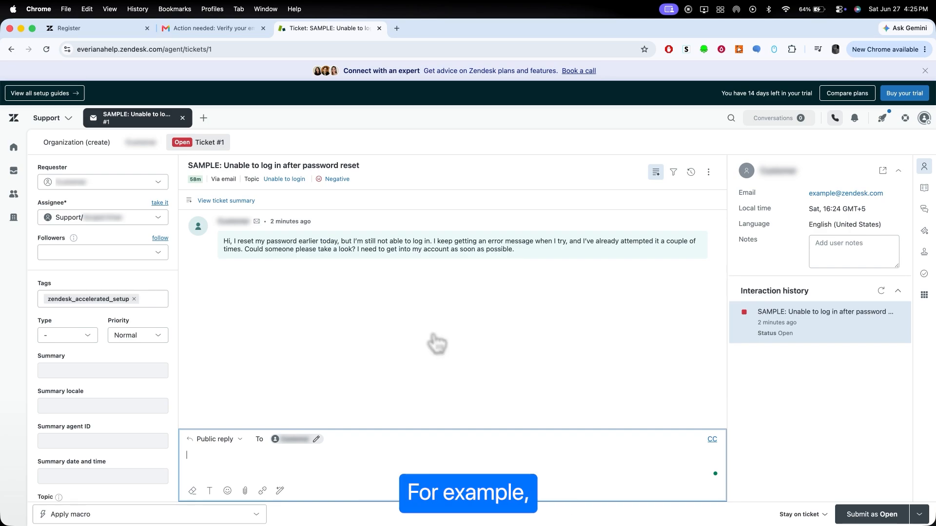
click(91, 336)
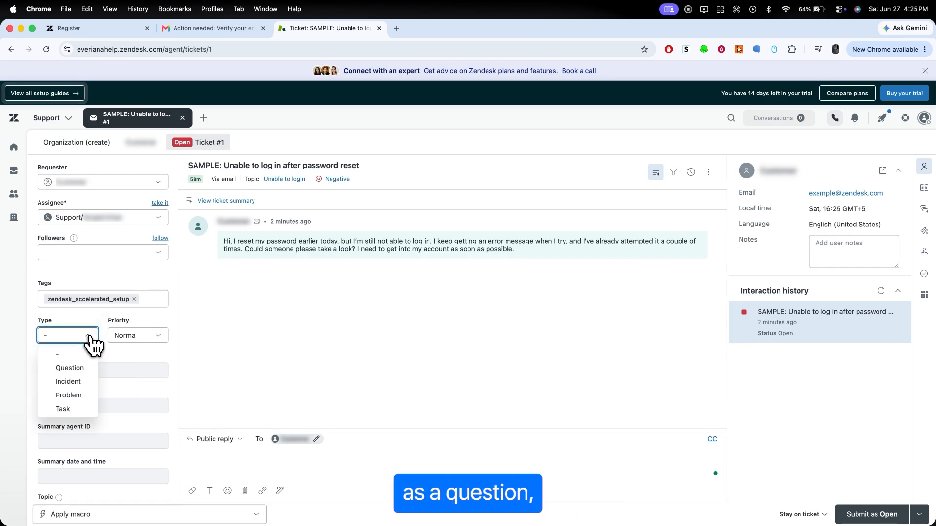
click(90, 336)
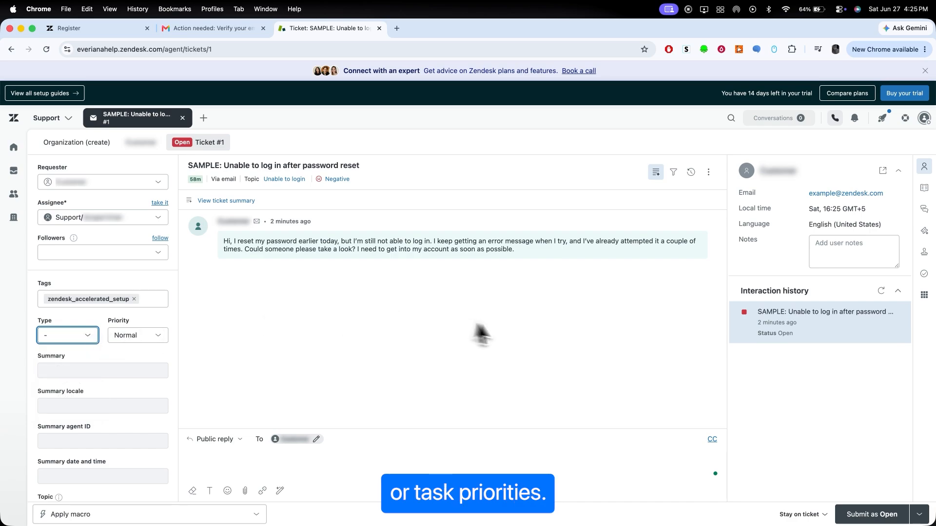
click(160, 335)
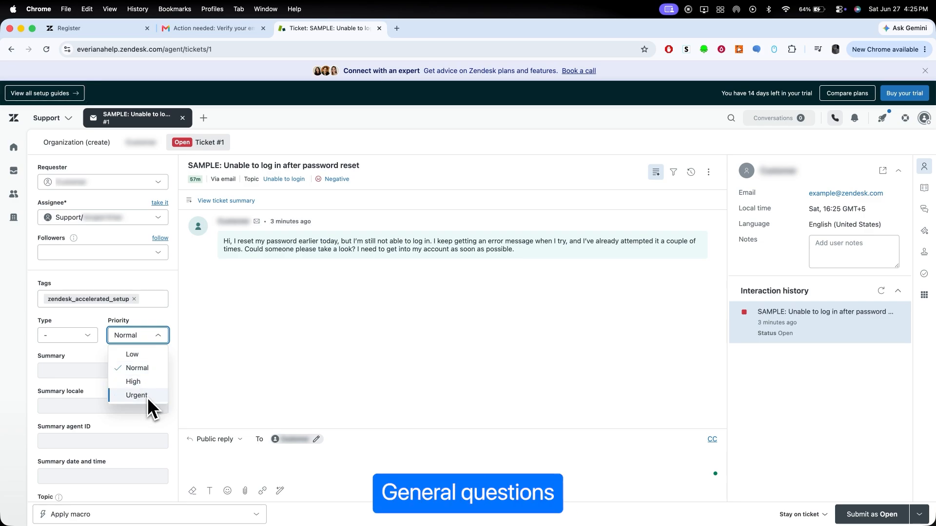
click(274, 344)
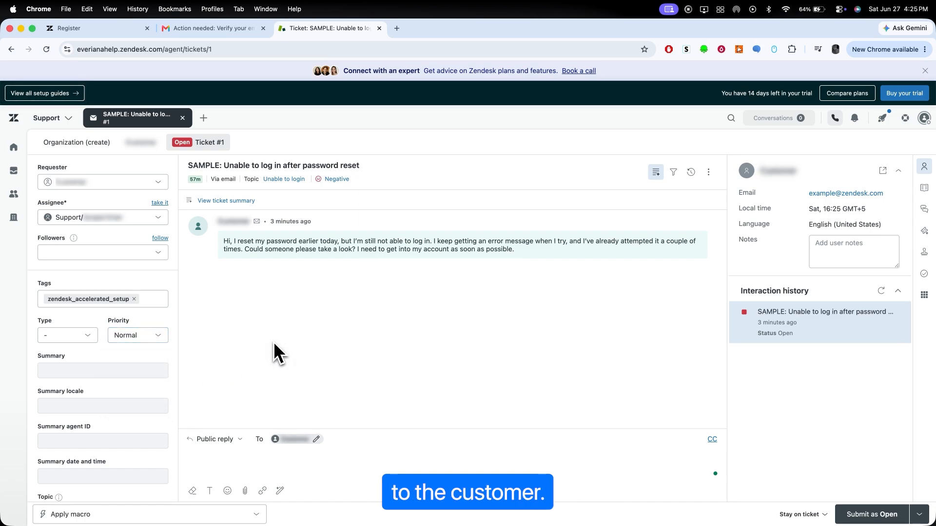
Write the public reply "sample reply" on the password reset ticket and submit it as Solved.
click(284, 455)
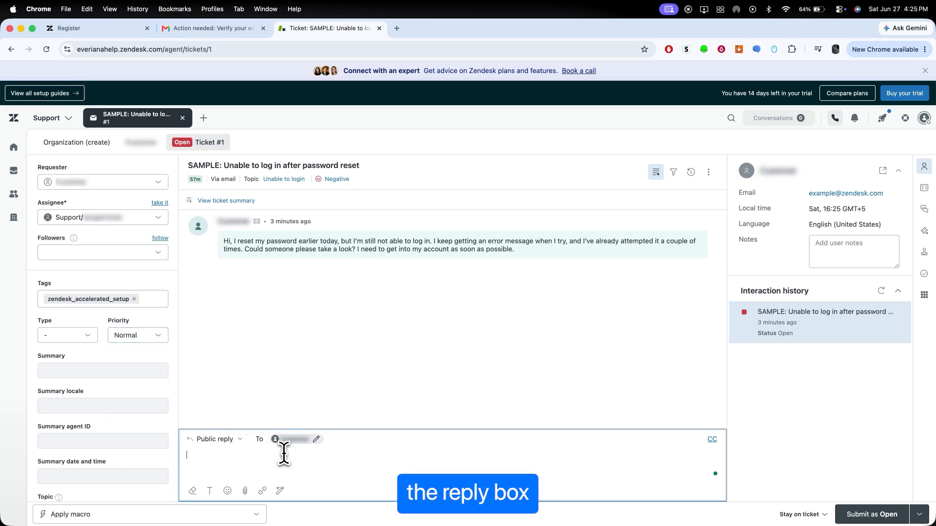
text(sample reply)
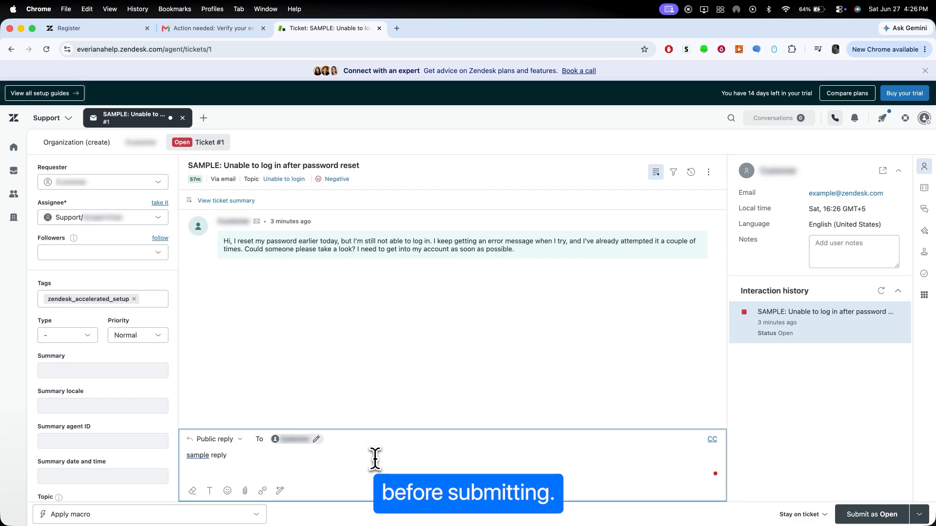
click(922, 518)
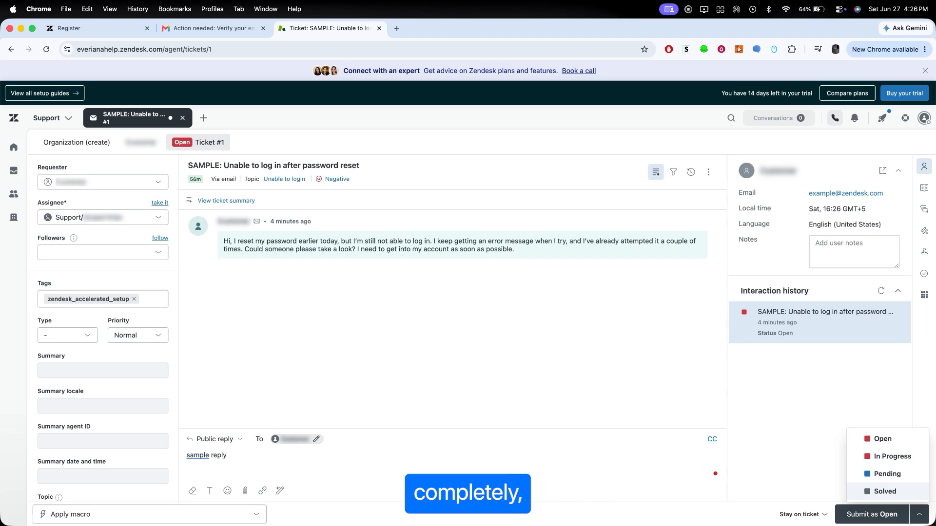
click(887, 495)
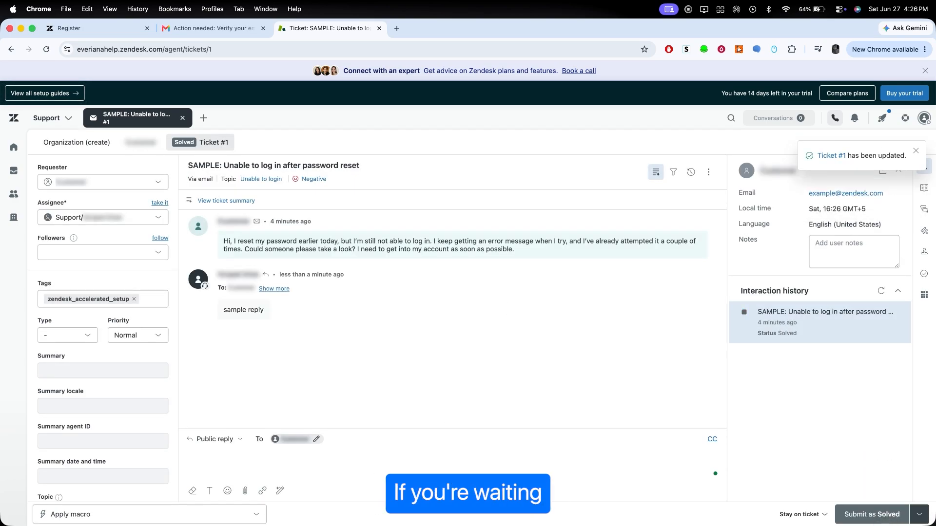
Submit the ticket again as Pending and apply the "Downgrade and inform" macro to it.
click(919, 515)
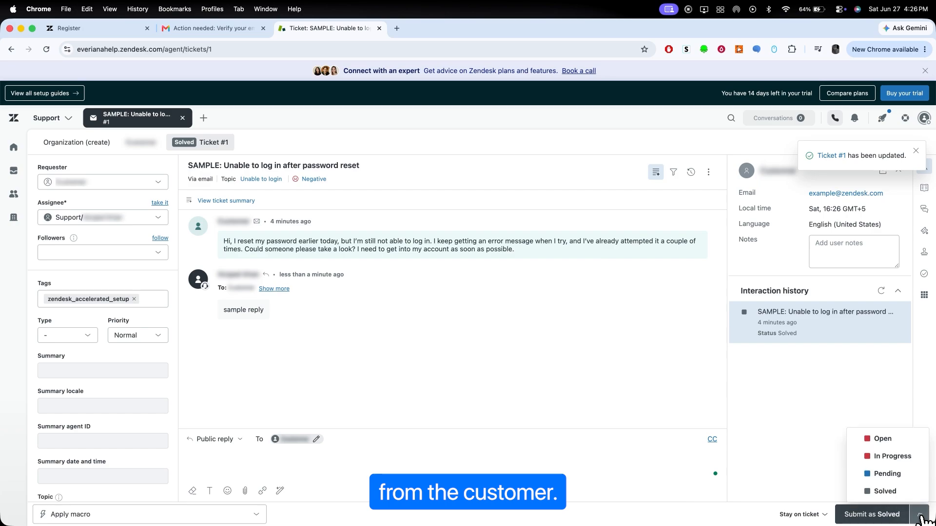
click(891, 472)
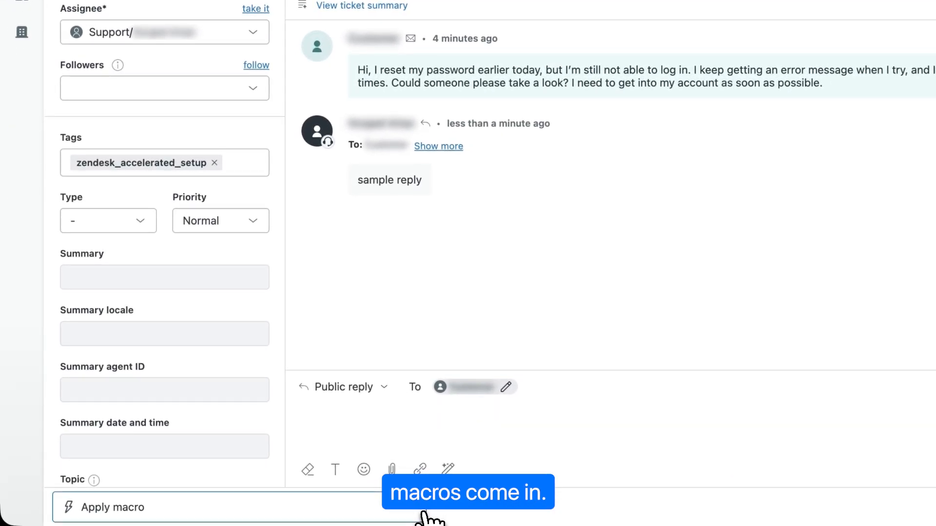
click(423, 514)
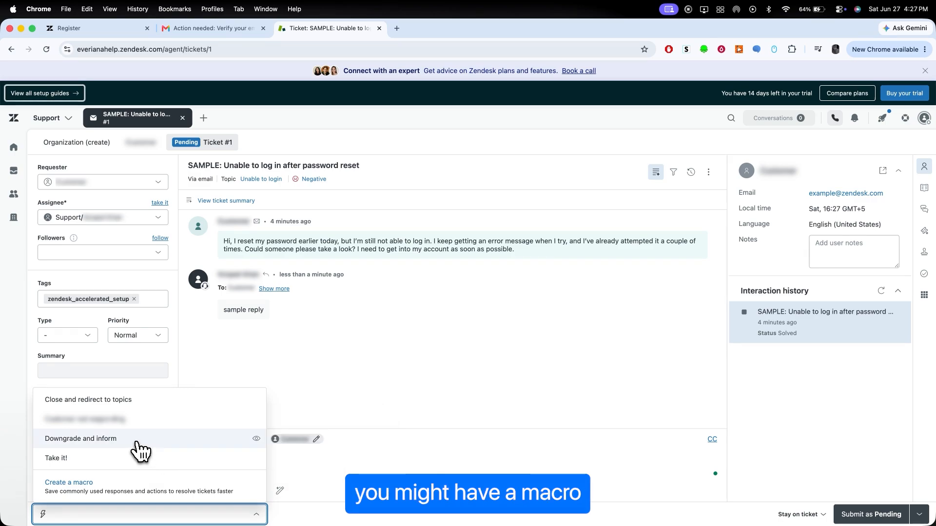
click(139, 441)
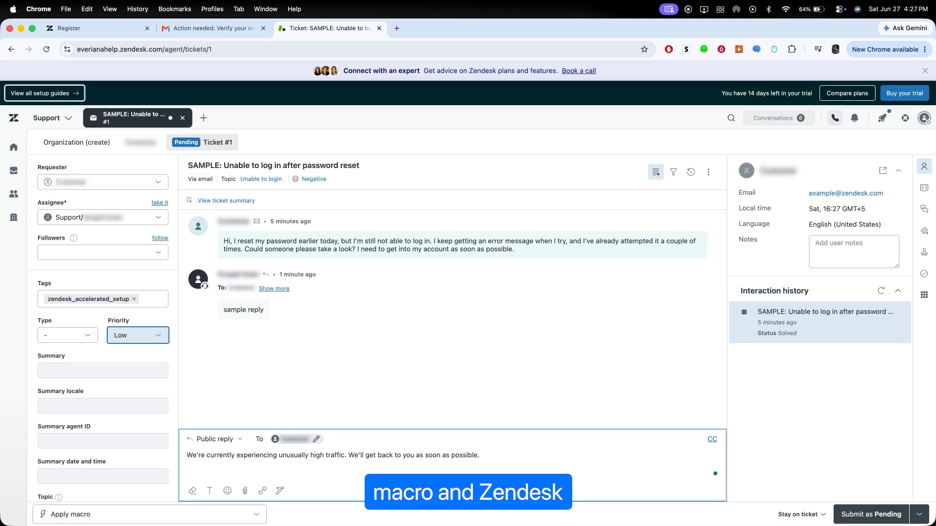
click(495, 420)
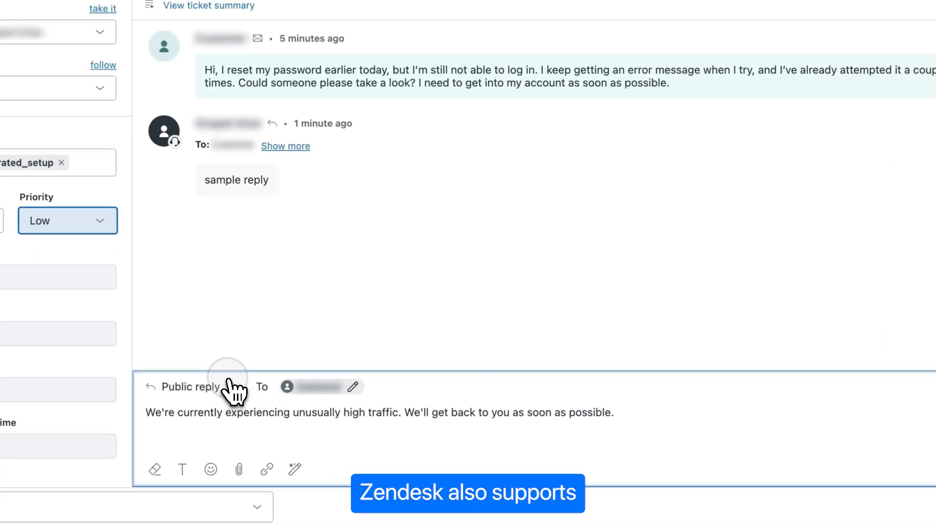
Switch the ticket's reply to an internal note and write "billing issue!" in it.
click(238, 438)
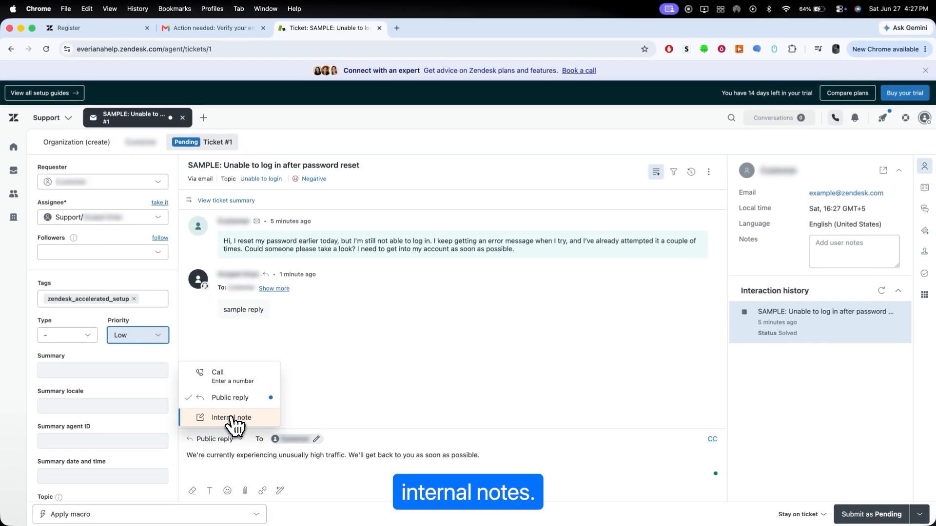
click(219, 351)
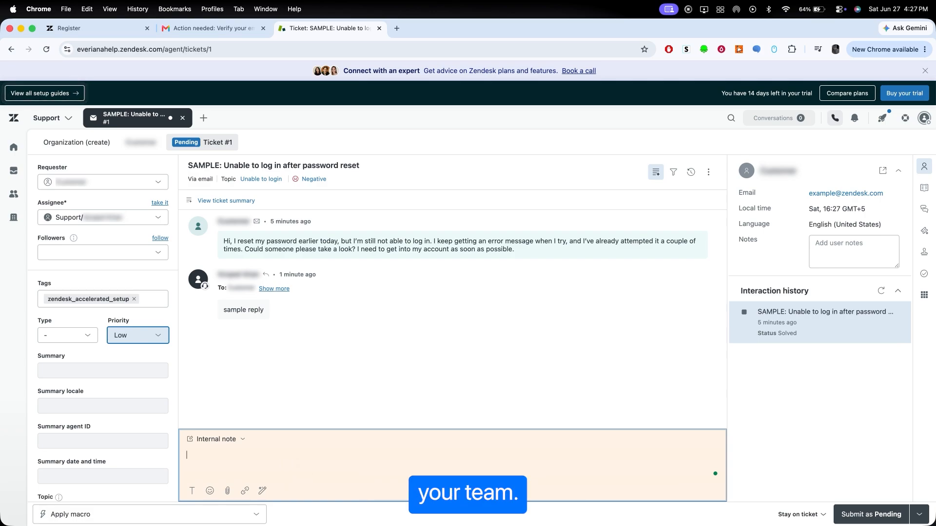
click(418, 427)
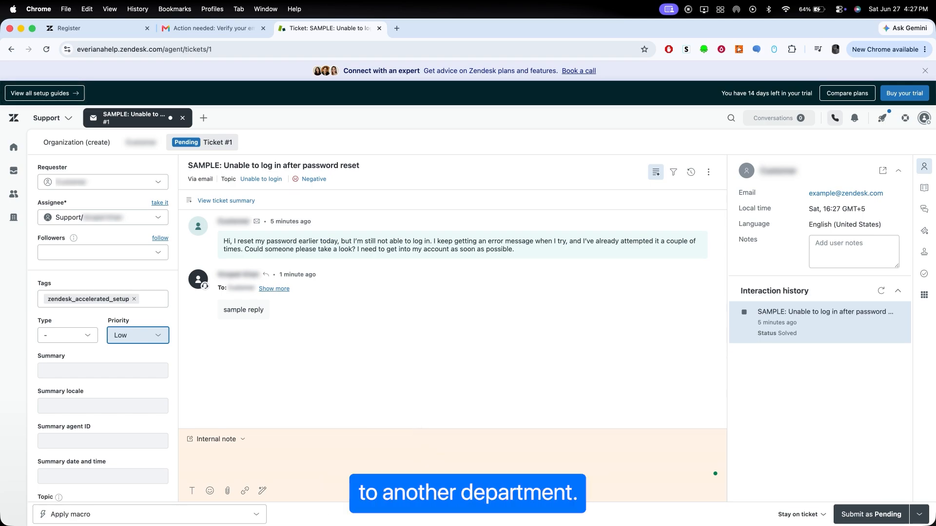
click(346, 460)
text(billing issue!)
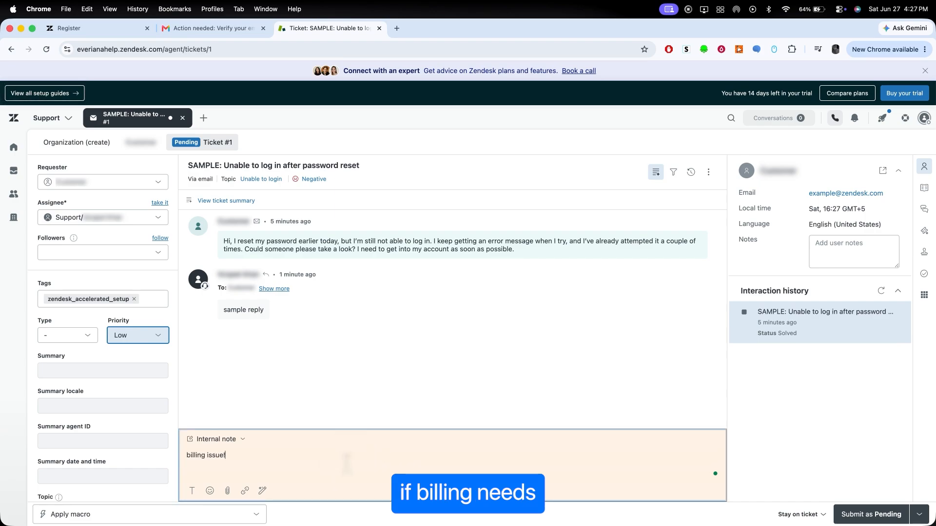
click(417, 399)
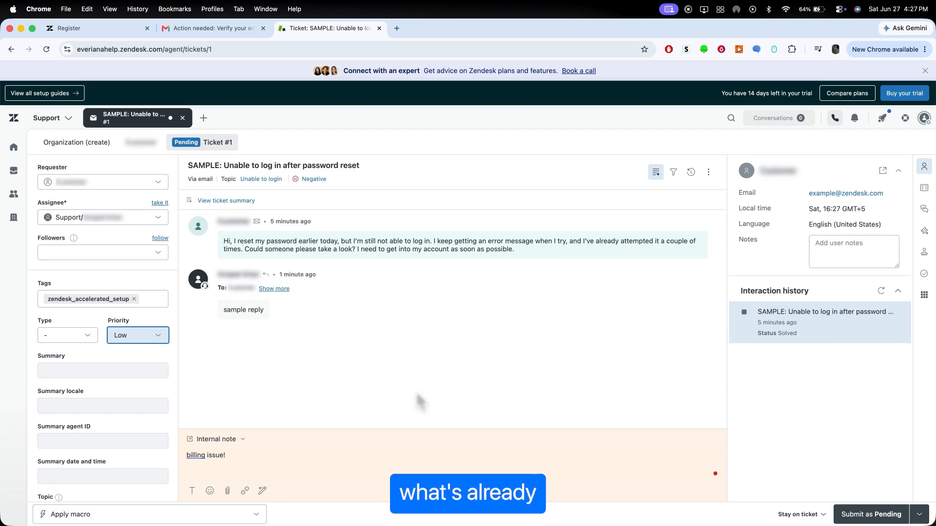
key(Tab)
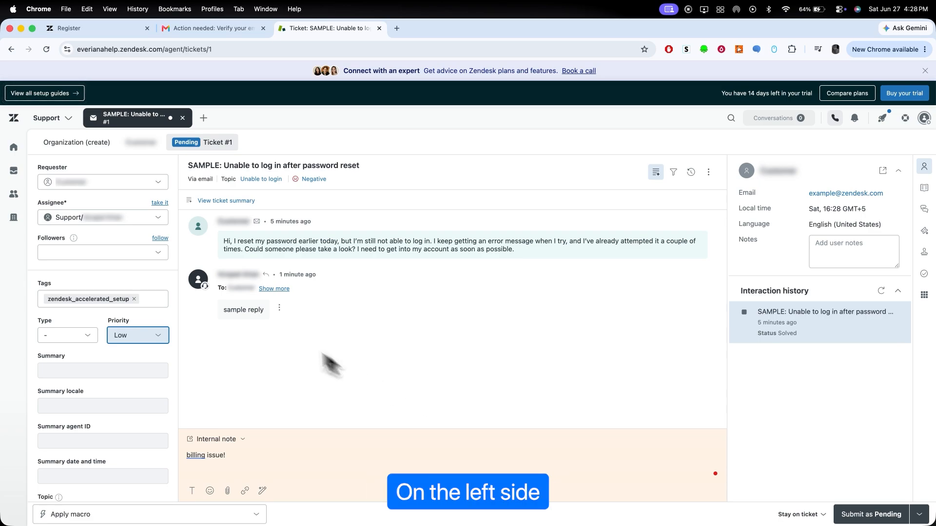
Open the sample customer's profile from the customer list to view its tickets, and go to the organizations section.
click(17, 174)
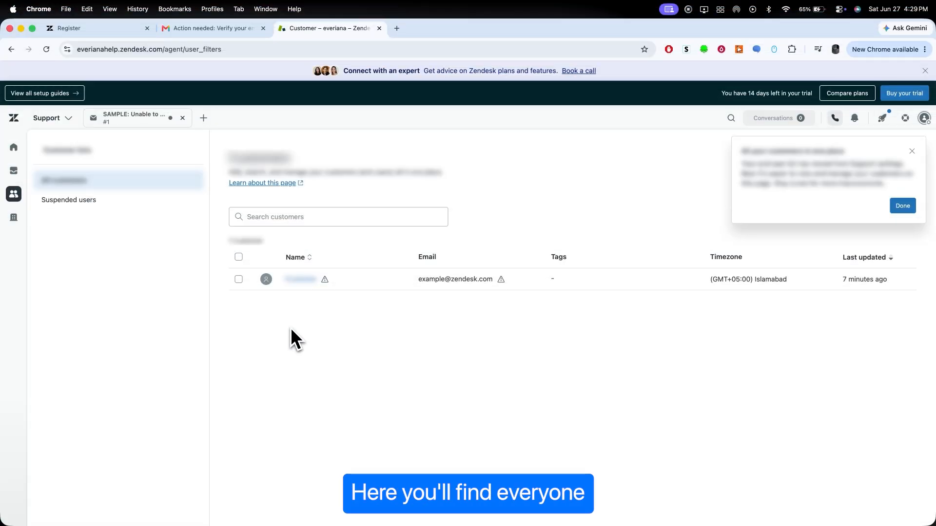
click(300, 280)
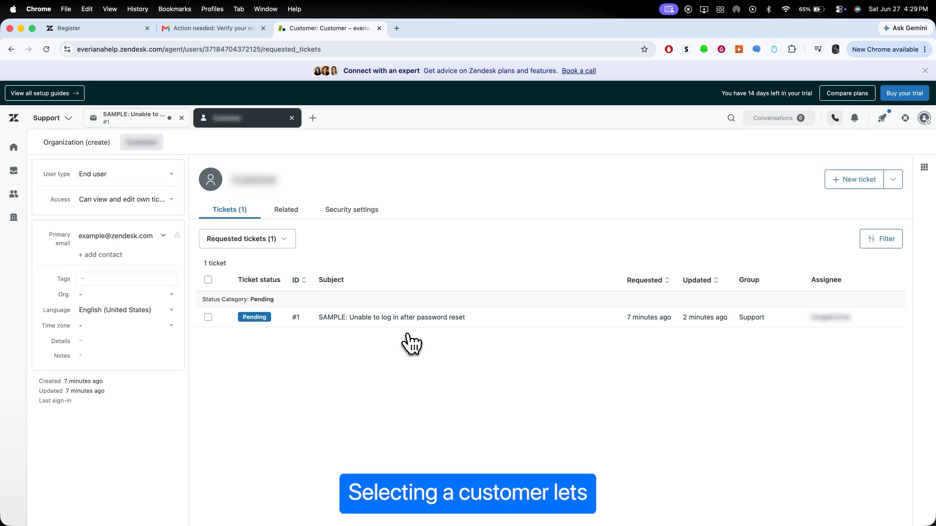
mouse_move(178, 293)
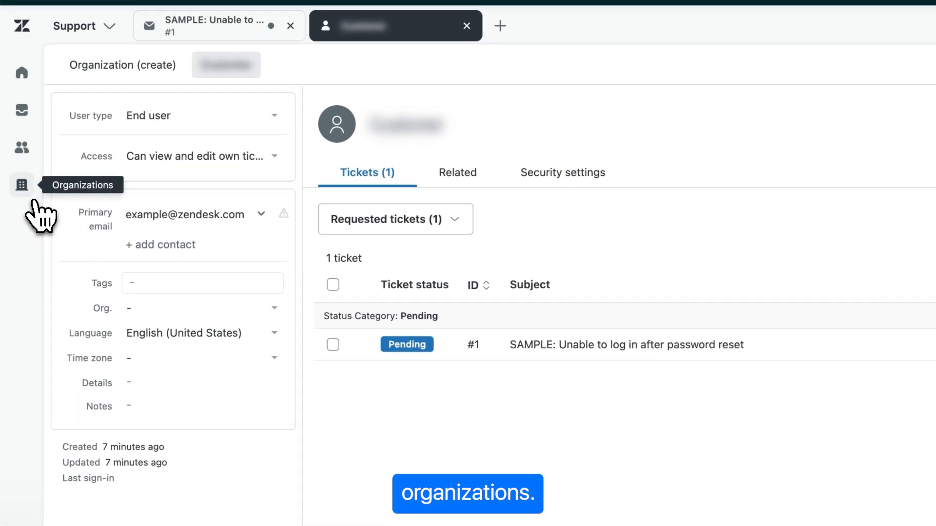
click(32, 200)
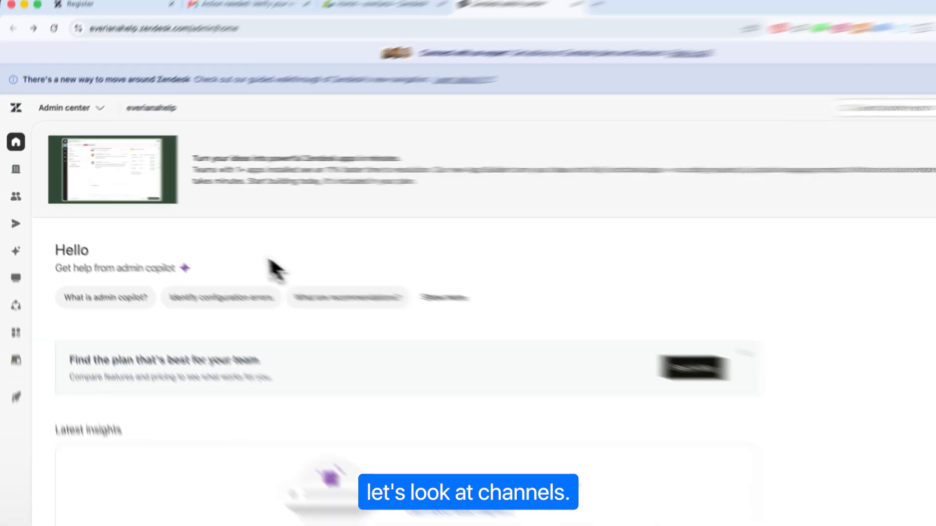
Review the Messaging channels in the Admin center and examine the basic setup of the everiana Web Widget.
click(16, 225)
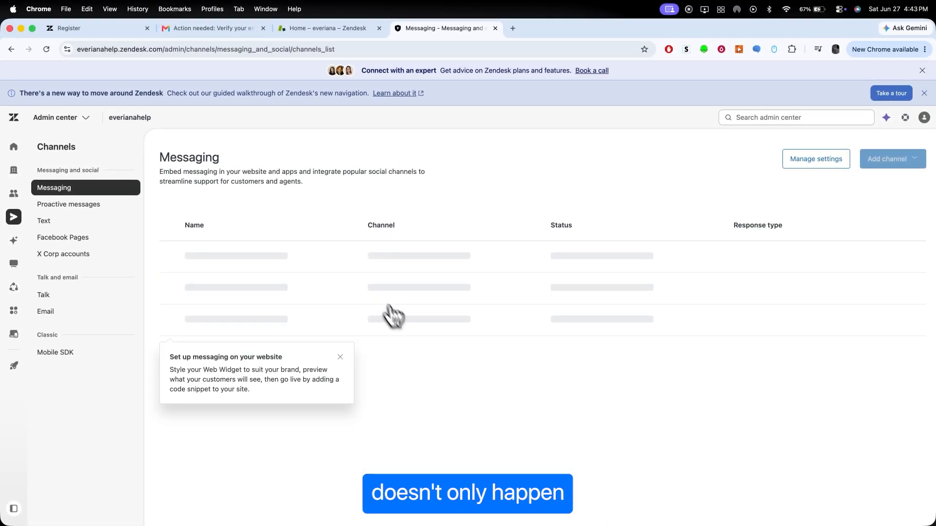
click(340, 357)
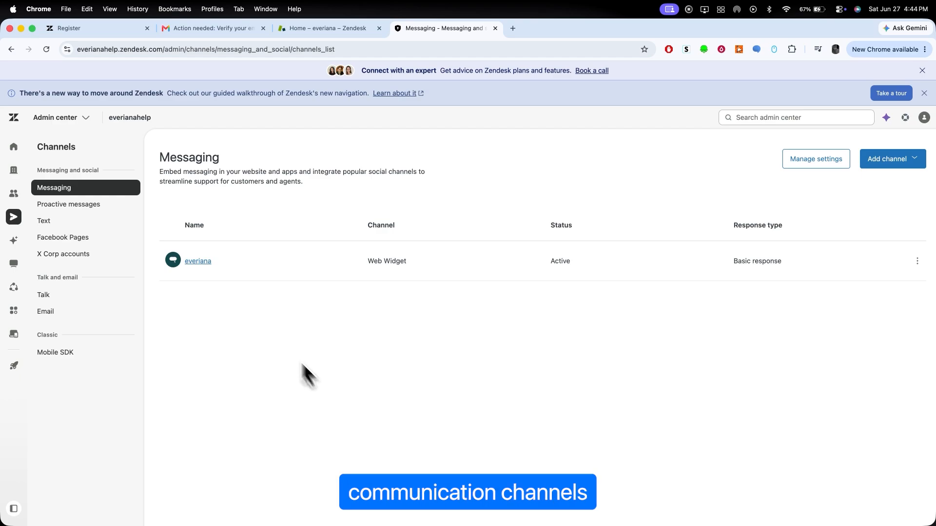
click(204, 263)
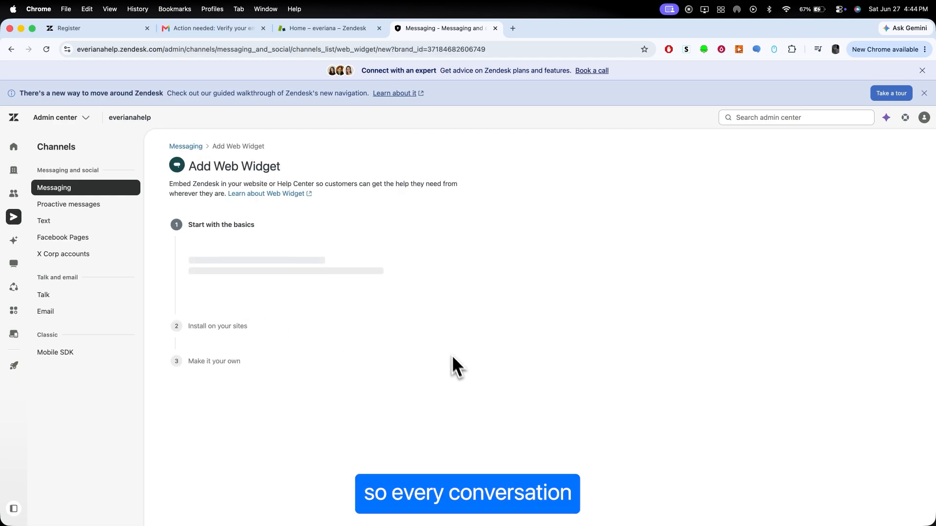
scroll(609, 361, down, 2)
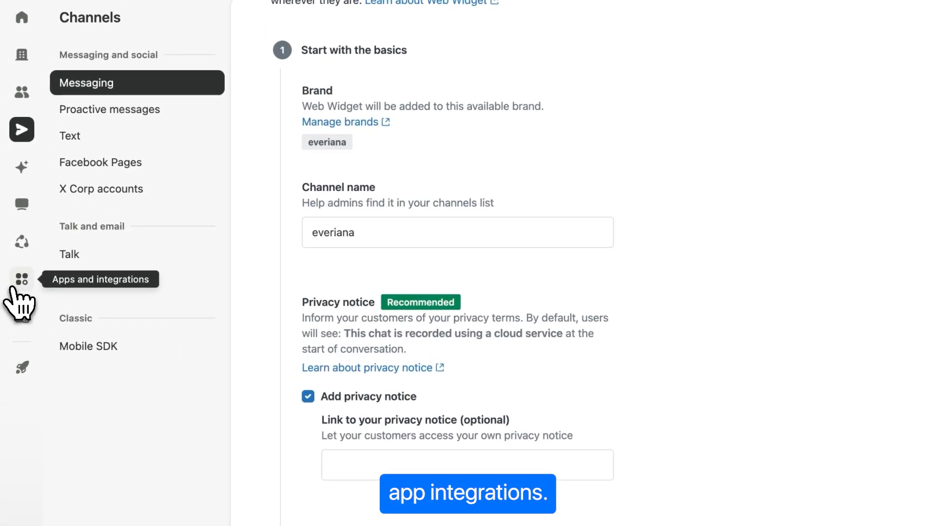
Open the Zendesk Marketplace from the apps and integrations section and browse the available apps.
click(20, 291)
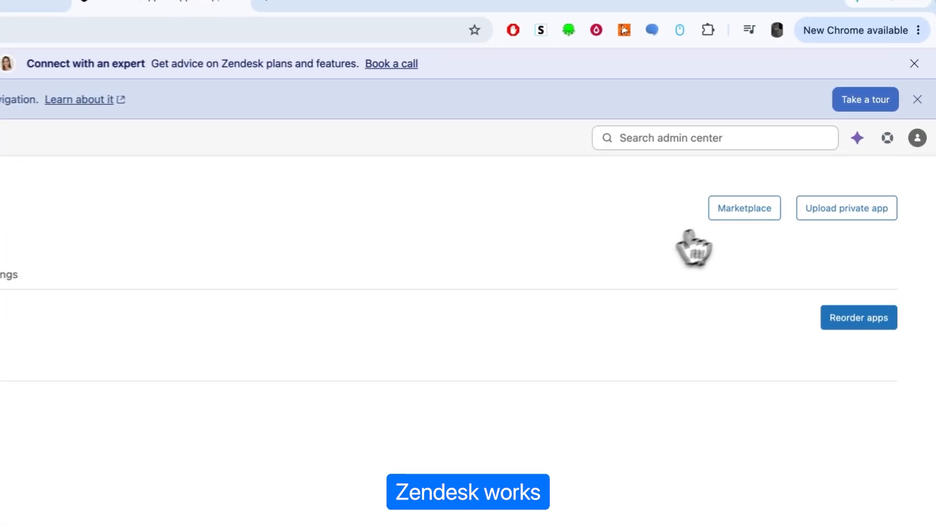
click(814, 161)
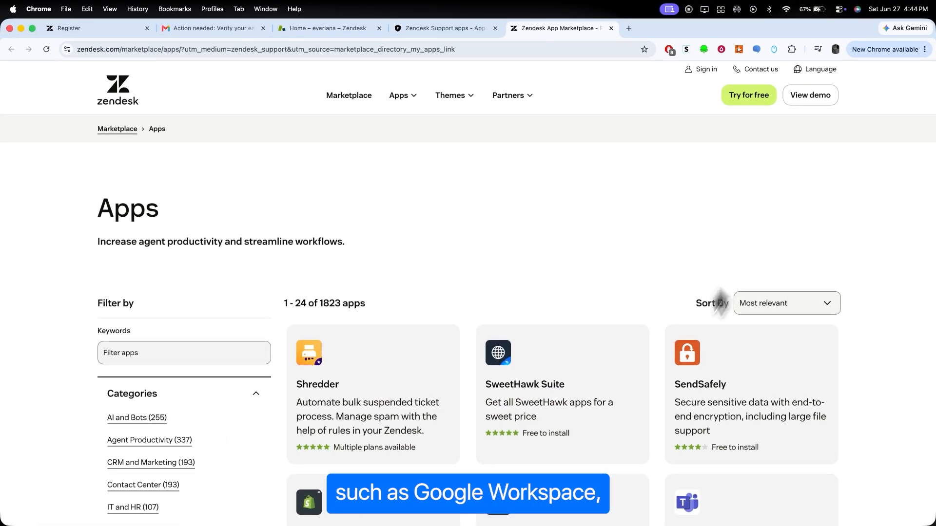
scroll(666, 379, down, 6)
scroll(663, 372, down, 11)
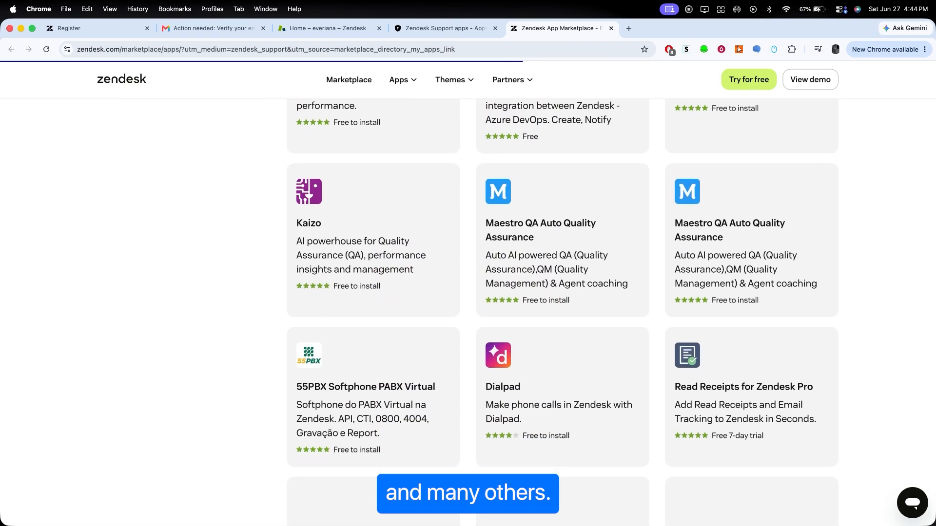
scroll(664, 373, down, 10)
scroll(664, 373, up, 20)
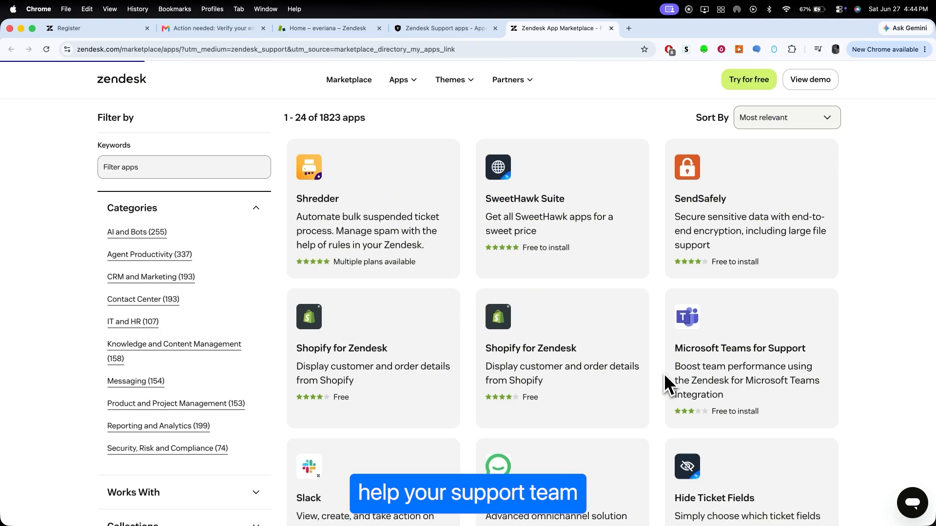
scroll(547, 402, down, 3)
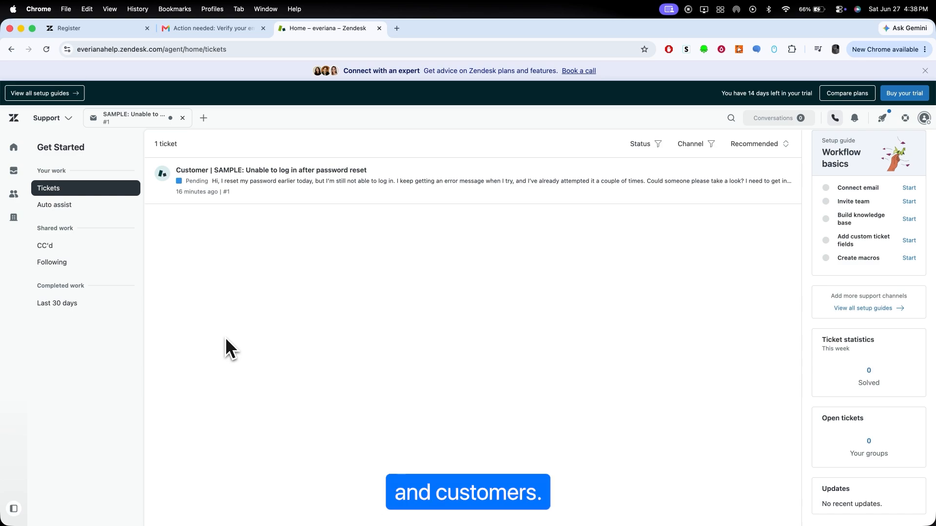
Visit the AI agents section, and view the Messaging channels list in the Admin center, dismissing its website messaging tip.
click(66, 119)
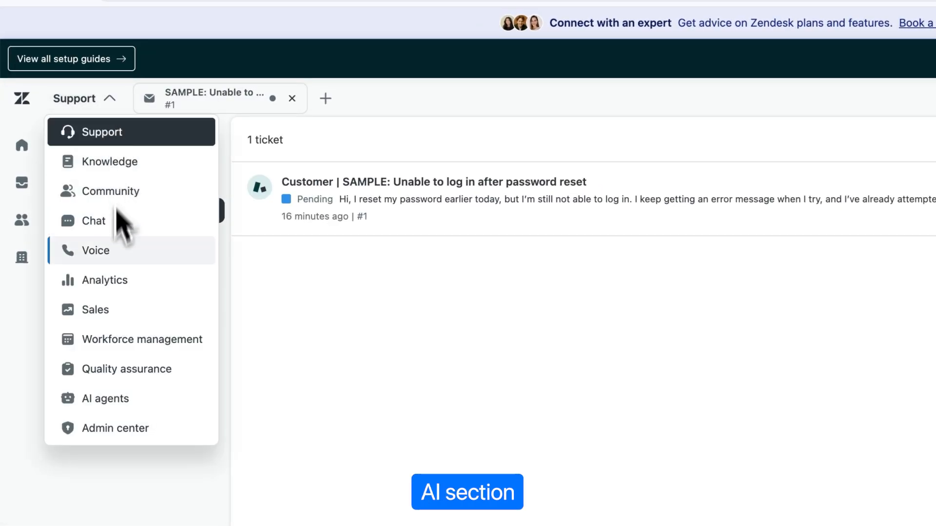
click(137, 398)
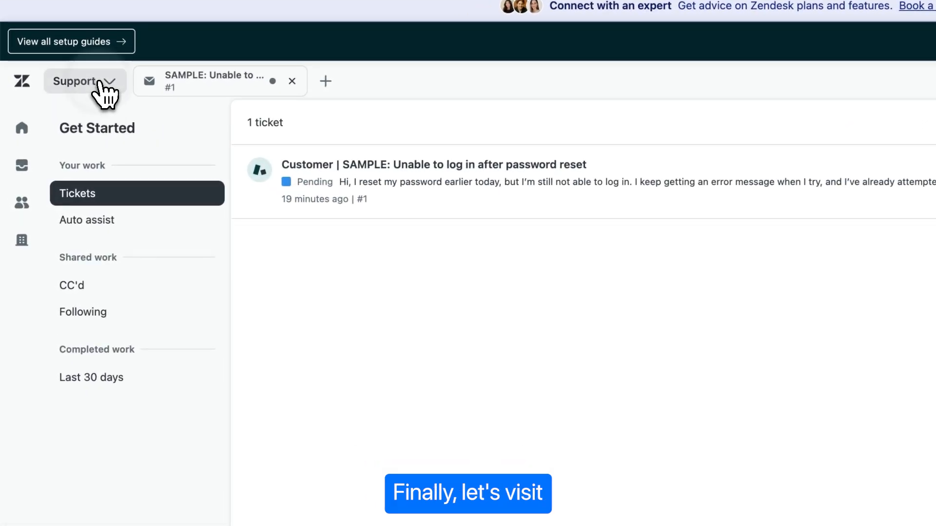
click(73, 119)
click(120, 412)
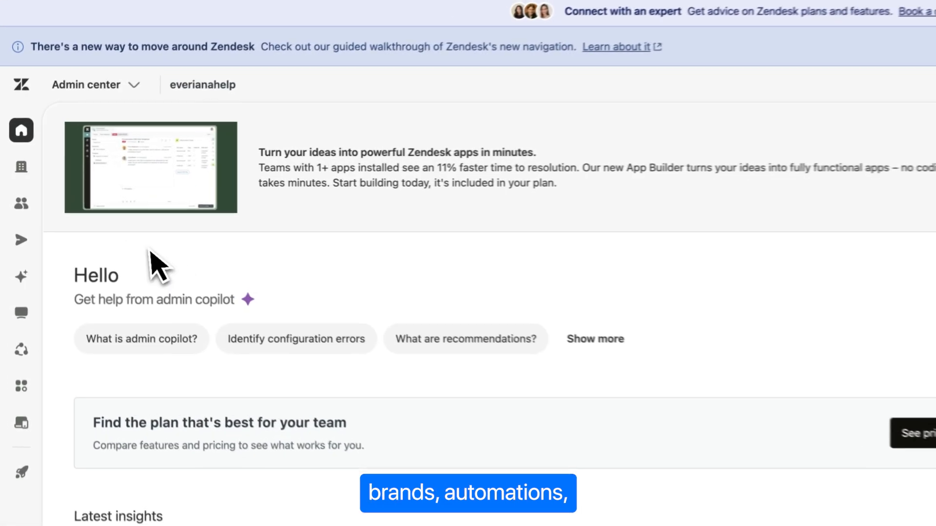
click(19, 241)
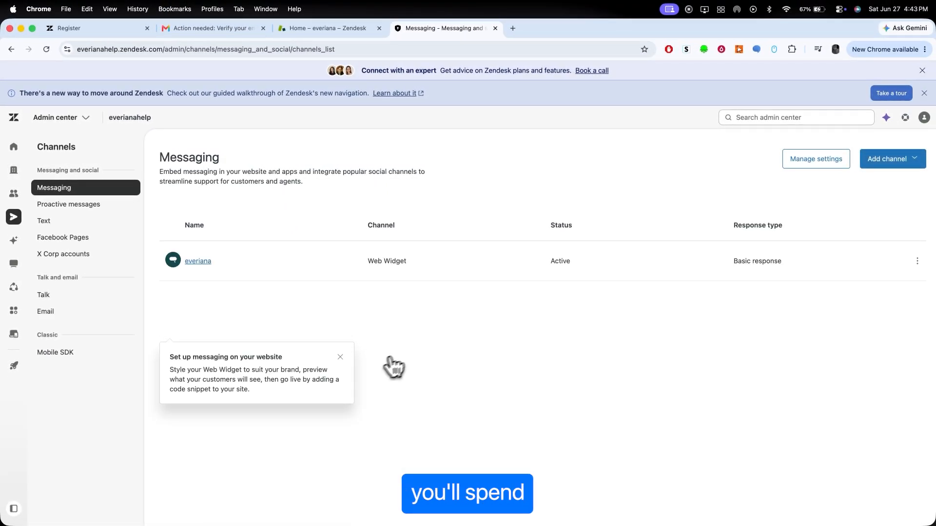
click(340, 359)
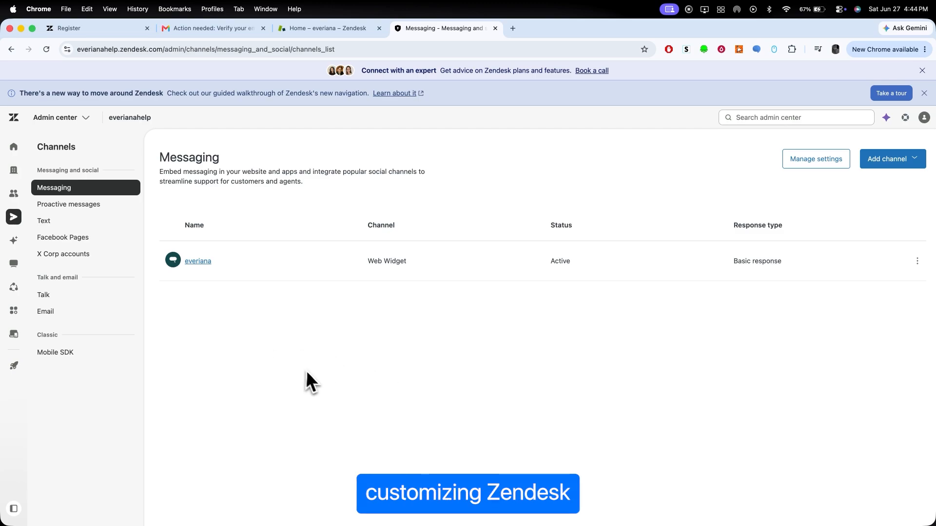